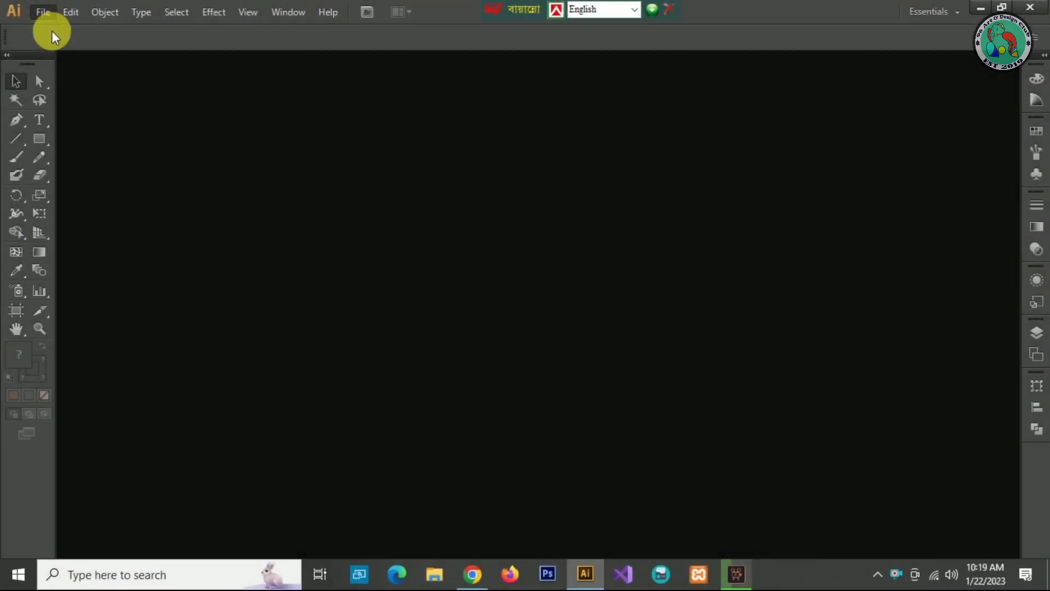
- Create a new portrait document and draw a rectangle covering the whole artboard
left_click(605, 432)
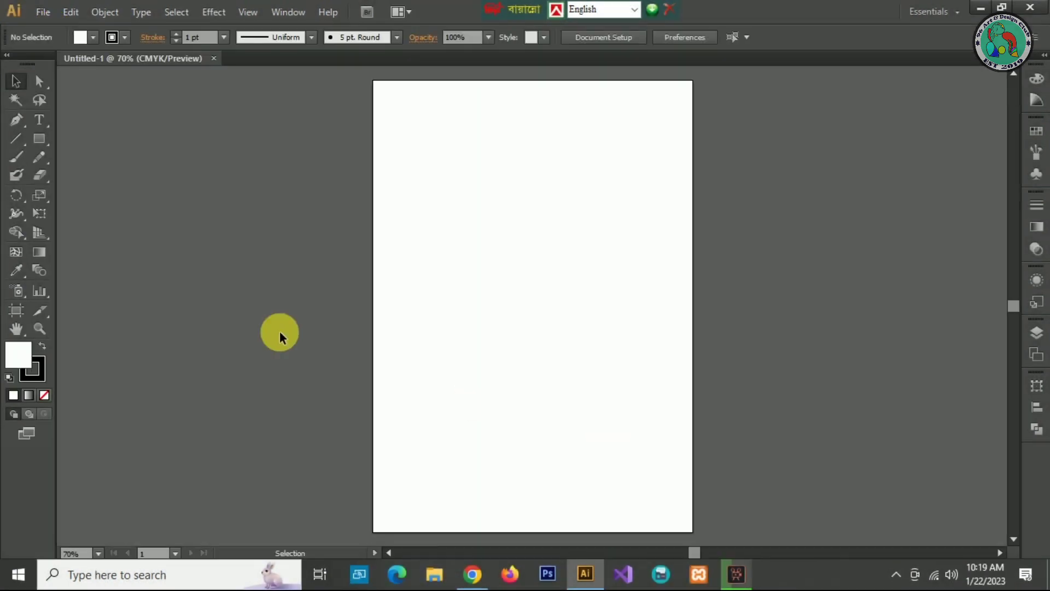
left_click(39, 137)
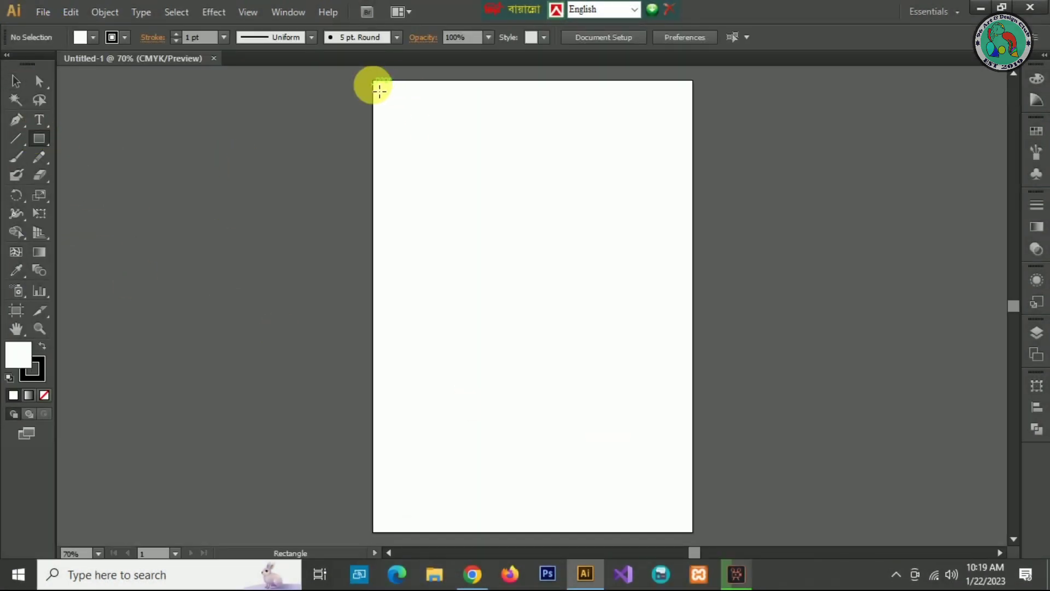
left_click_drag(373, 81, 693, 531)
- Fill the background rectangle with dark green and remove its stroke
left_click(93, 38)
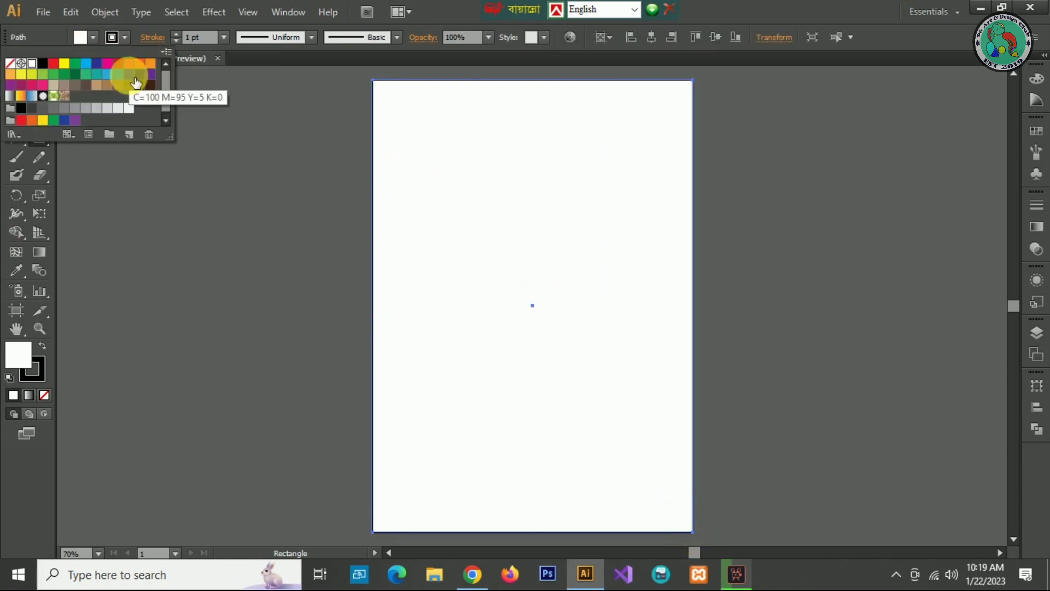
left_click(118, 74)
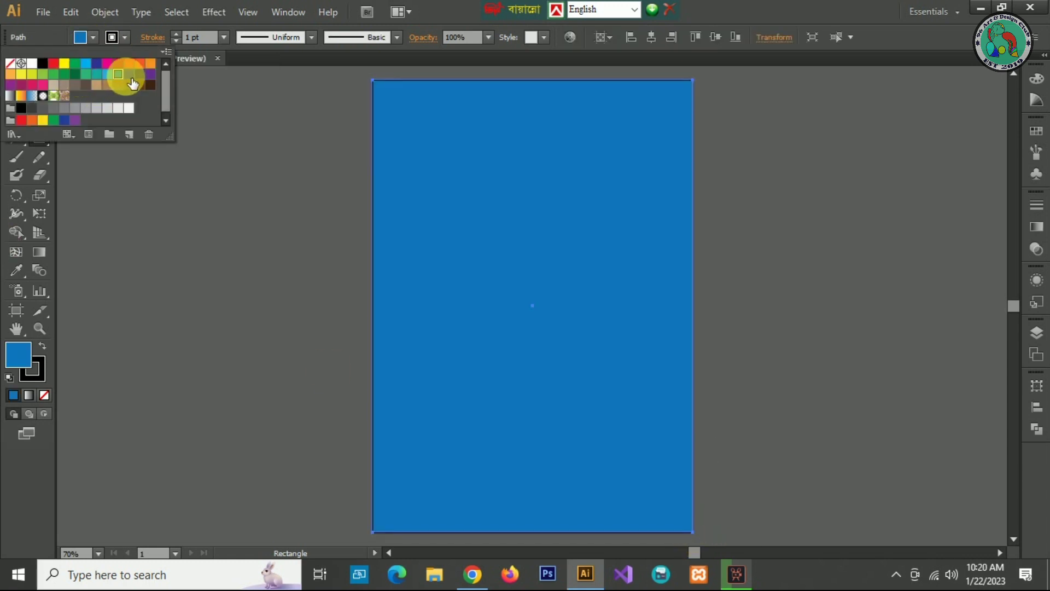
left_click(129, 74)
left_click(83, 82)
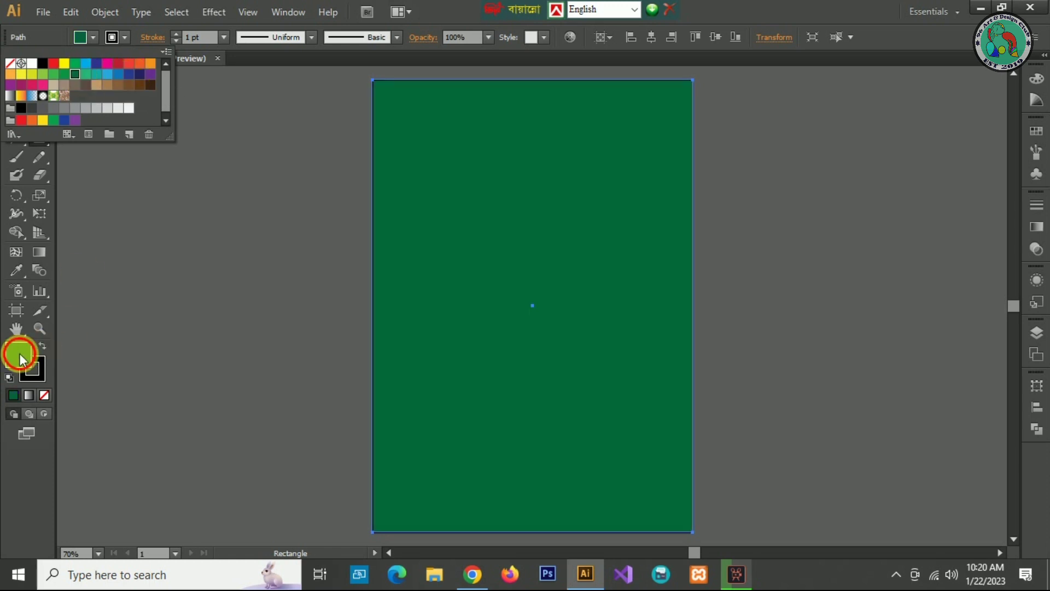
double_click(18, 354)
left_click_drag(516, 320, 515, 327)
left_click(684, 193)
left_click(32, 369)
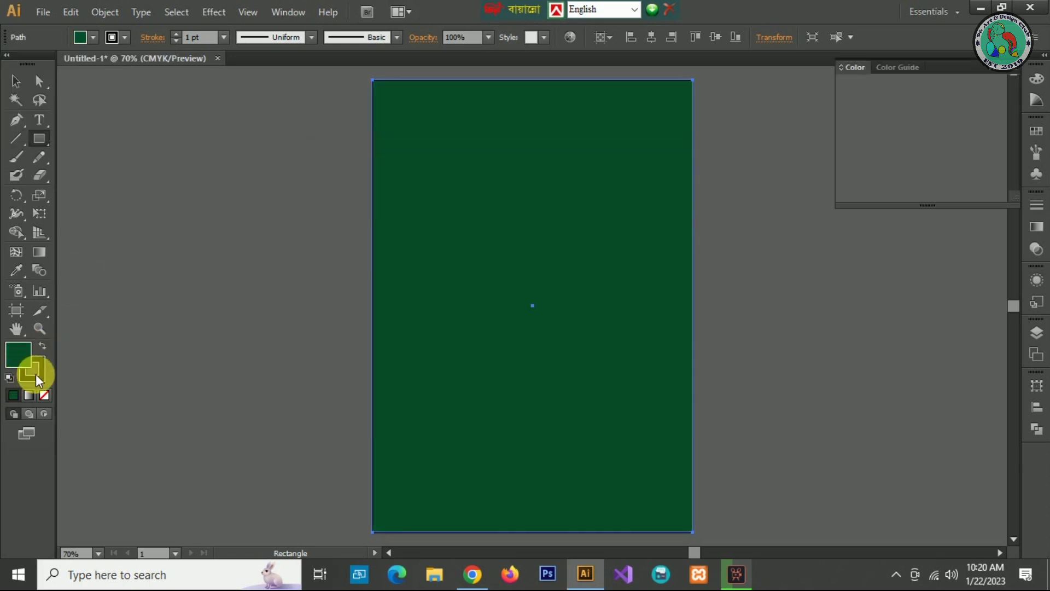
left_click(44, 395)
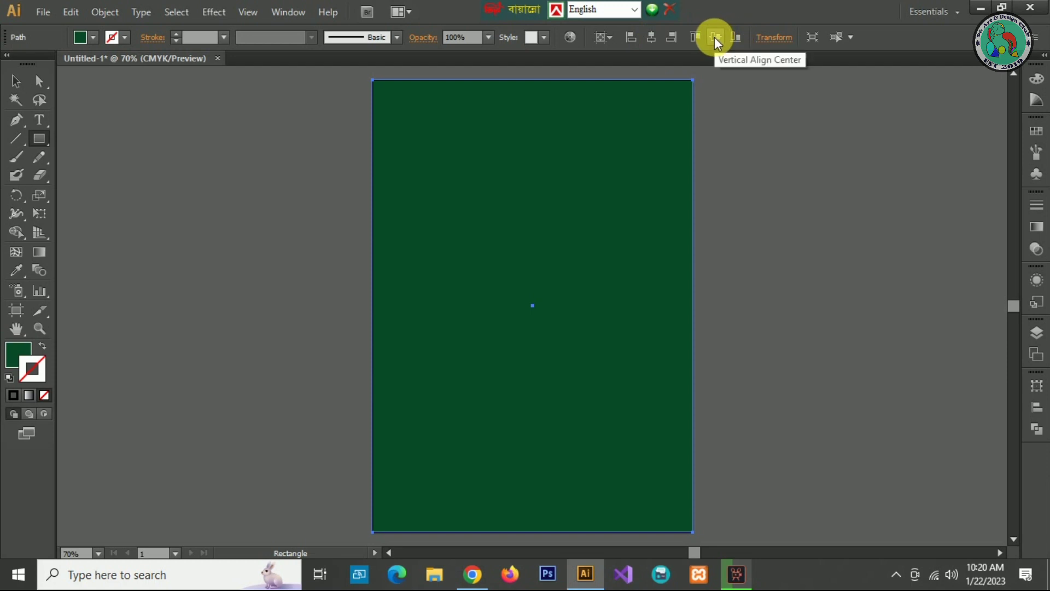
- Draw a small narrow upright rectangle on the canvas beside the artboard and fill it with orange
left_click_drag(201, 169, 222, 239)
left_click(22, 82)
left_click(93, 37)
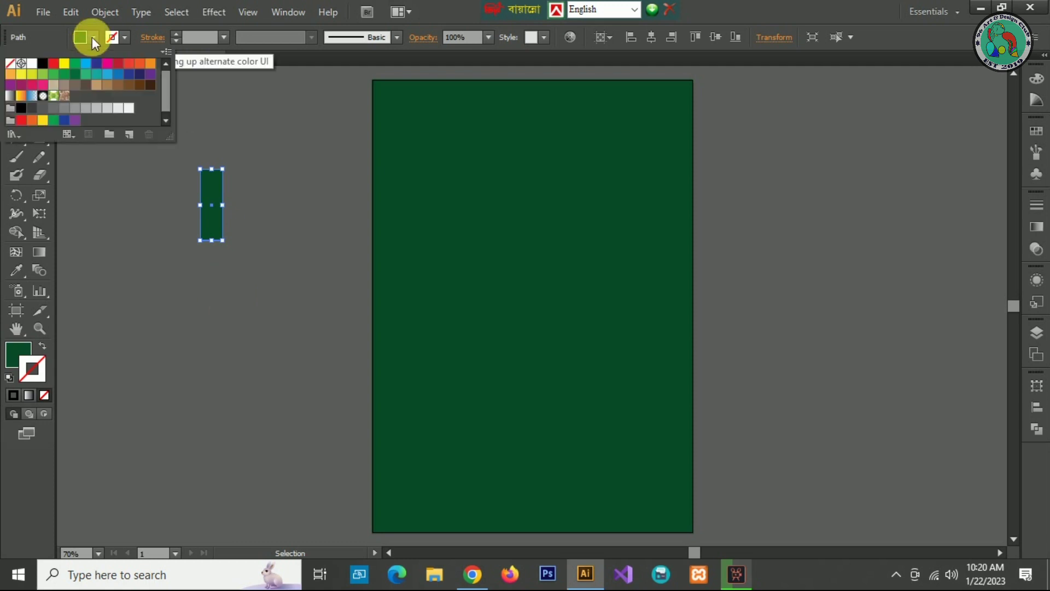
left_click(151, 64)
left_click(182, 250)
- Build a rectangular key motif from copies of the orange bar, group the added bars and nudge them left towards the first bar
left_click_drag(213, 228, 233, 177)
left_click(257, 285)
left_click(230, 227)
key("ctrl+g")
key("Left")
key("Left")
key("Left")
key("Left")
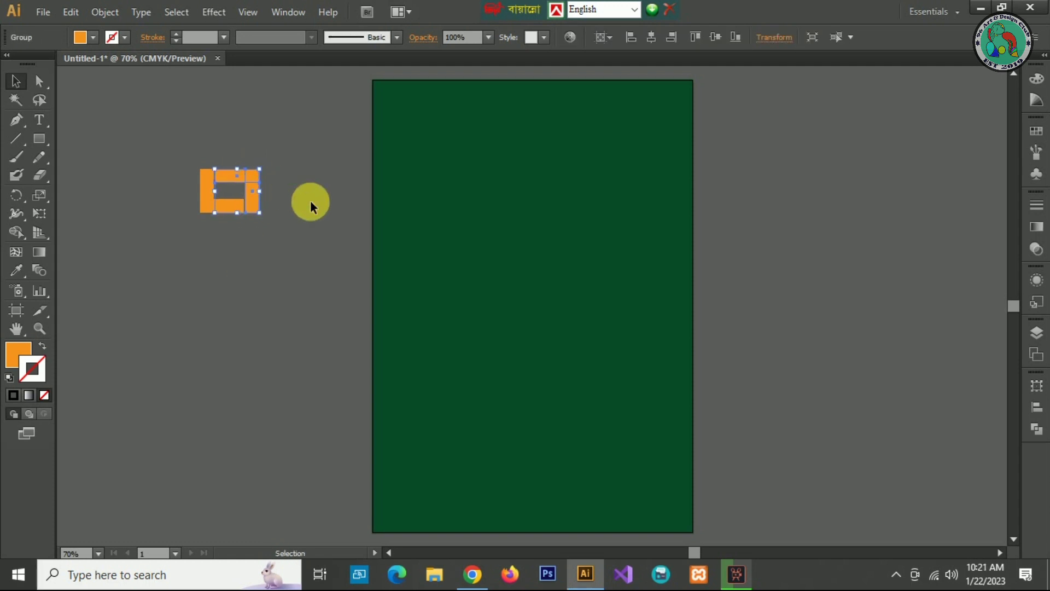
- Duplicate the orange key motif to its left and rotate the original motif
left_click(312, 247)
left_click(250, 192)
left_click_drag(262, 161, 152, 214)
key("a")
left_click(244, 214)
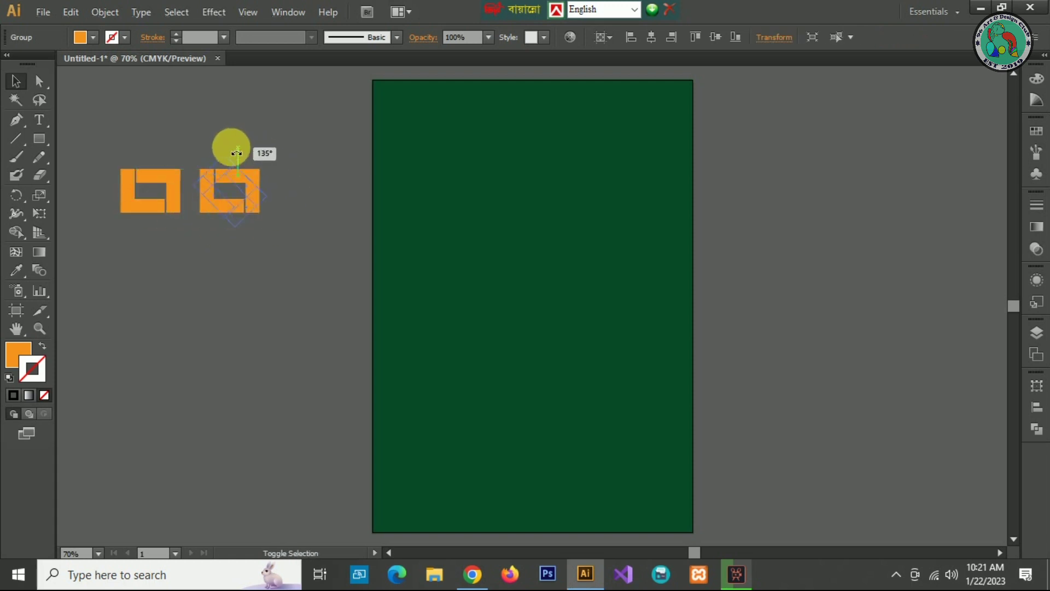
left_click(242, 248)
left_click(221, 209)
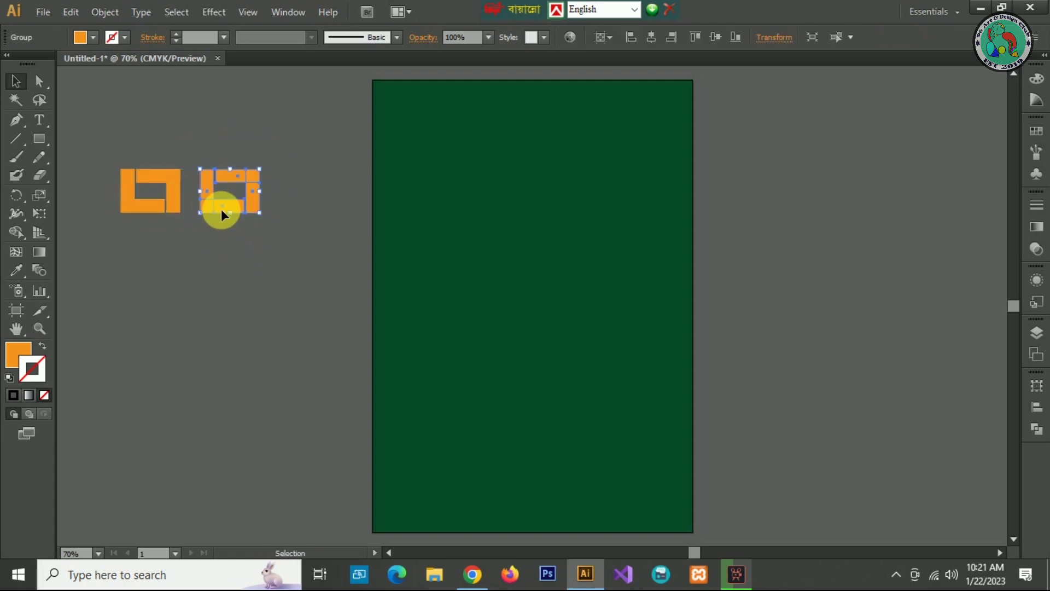
- Nudge the rotated motif against its neighbour and place the pair at the artboard's upper left corner
key("shift+Left")
key("shift+Left")
key("shift+Left")
key("shift+Left")
key("shift+Left")
left_click_drag(118, 143, 253, 235)
left_click_drag(177, 188, 432, 103)
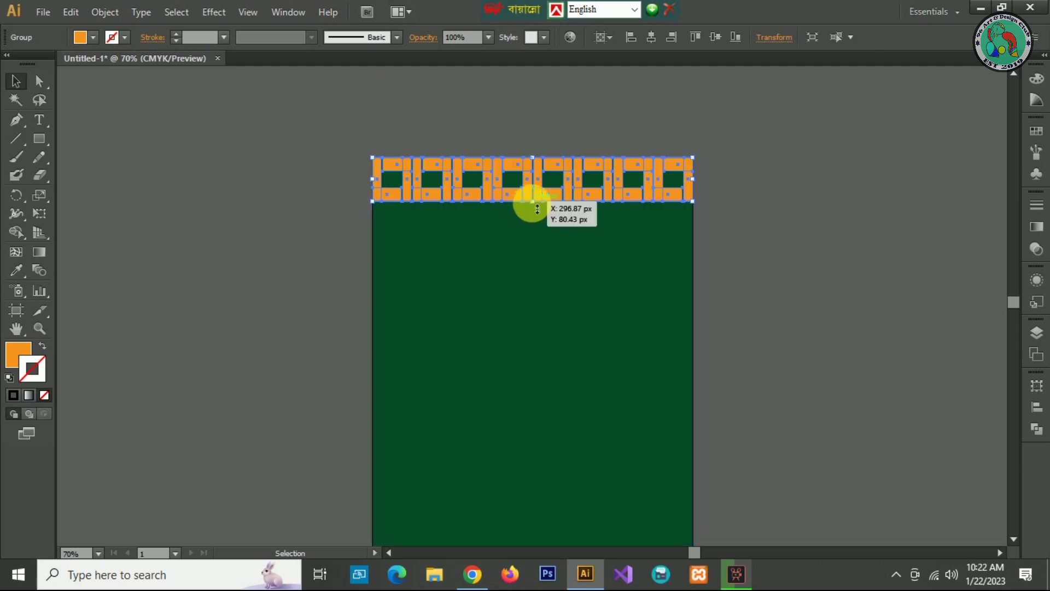
- Reduce the height of the eight-unit motif row and place it along the artboard's top and bottom edges
left_click_drag(535, 204, 530, 184)
left_click(758, 218)
left_click(671, 183)
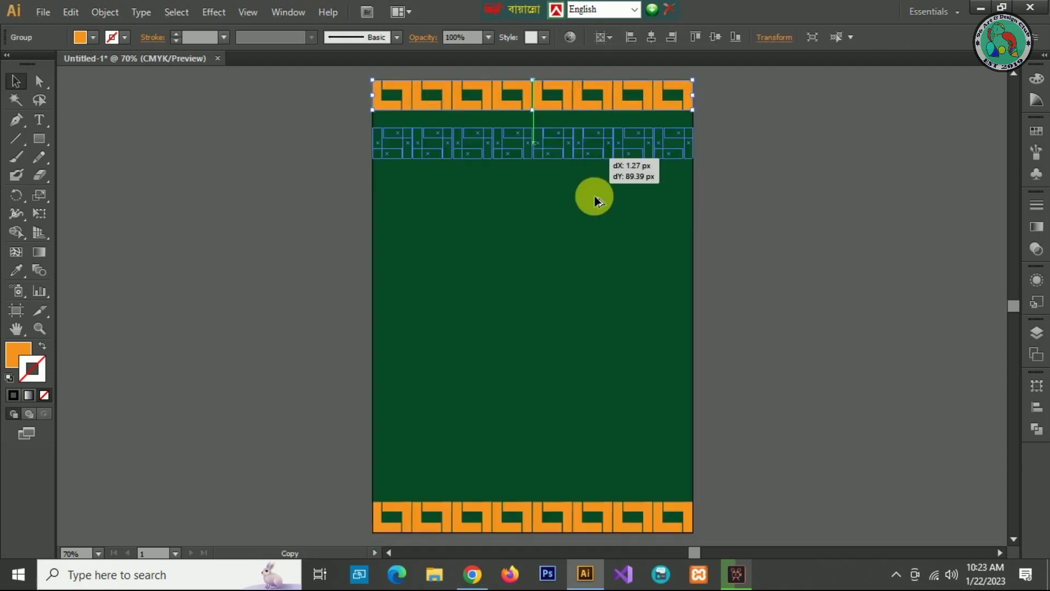
- Copy the motif row as an upright strip on the artboard's left edge, centred vertically and fitted between the top and bottom rows
left_click_drag(596, 197, 541, 144)
left_click(626, 35)
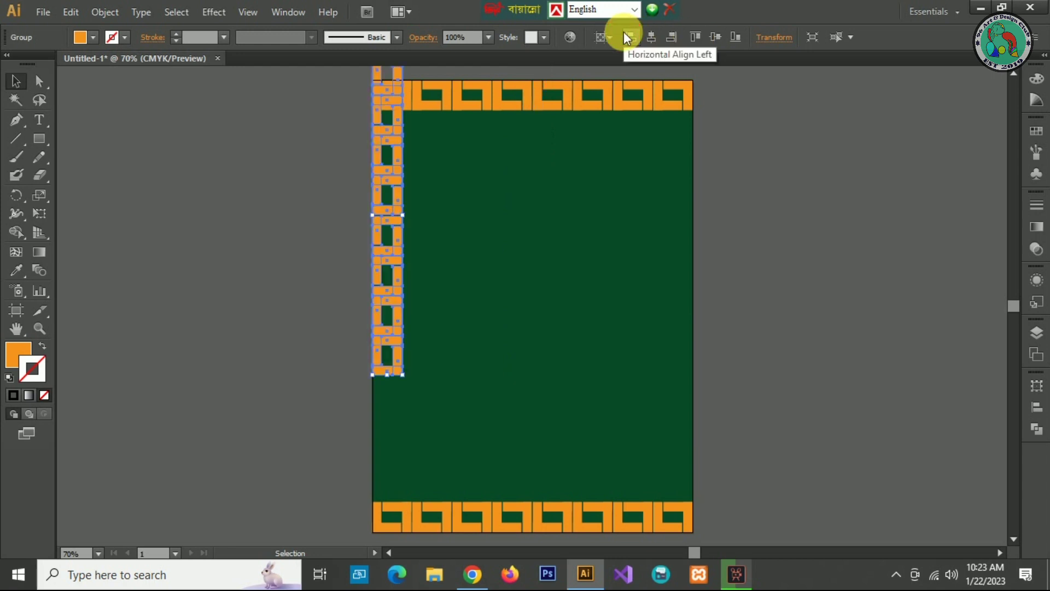
left_click(711, 35)
left_click_drag(388, 158, 395, 110)
left_click_drag(387, 465, 387, 501)
- Copy the upright border strip to the artboard's right edge and group the four border strips
left_click_drag(381, 285, 412, 286)
left_click(733, 40)
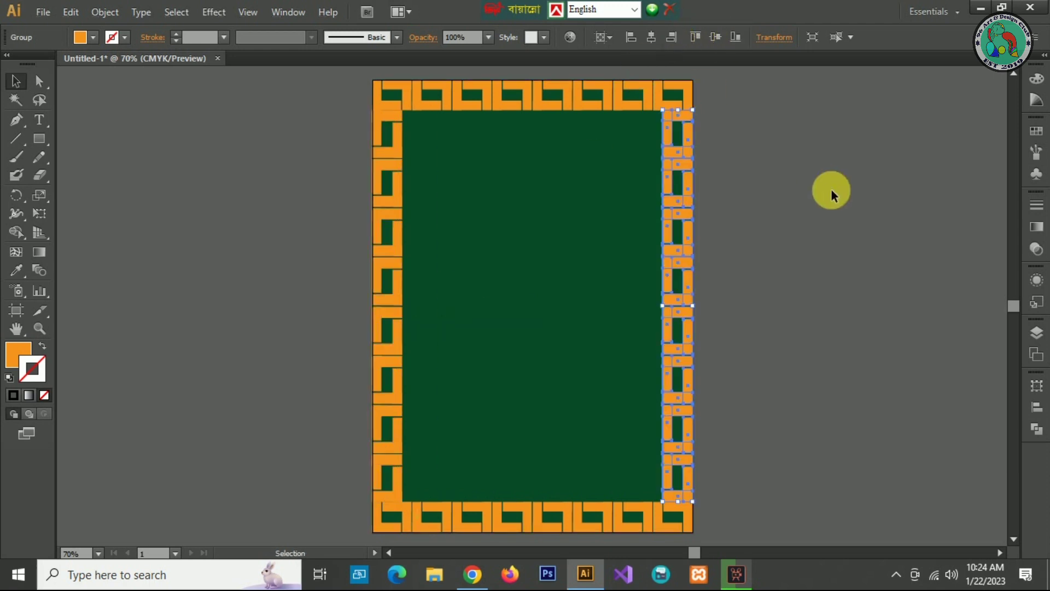
left_click(831, 219)
left_click(648, 101)
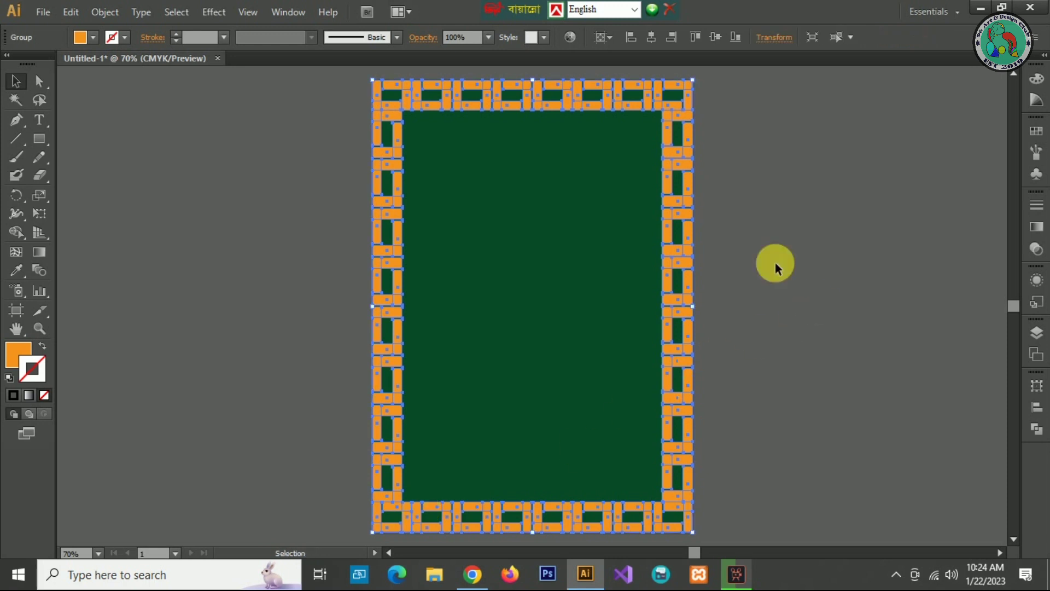
left_click(755, 290)
scroll(755, 295, "down", 2)
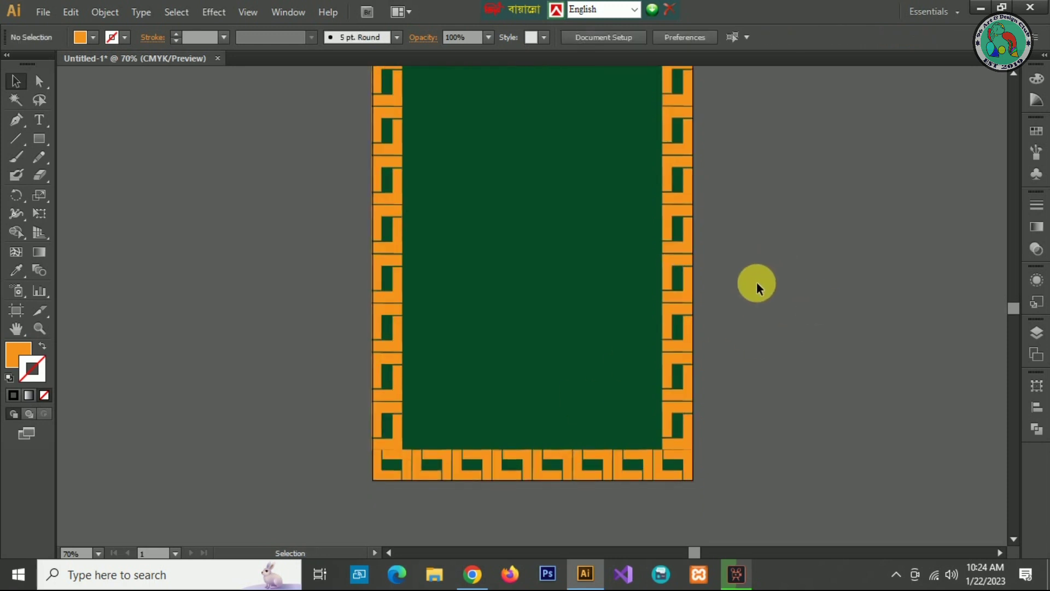
scroll(757, 285, "up", 3)
scroll(757, 281, "down", 1)
scroll(756, 281, "up", 2)
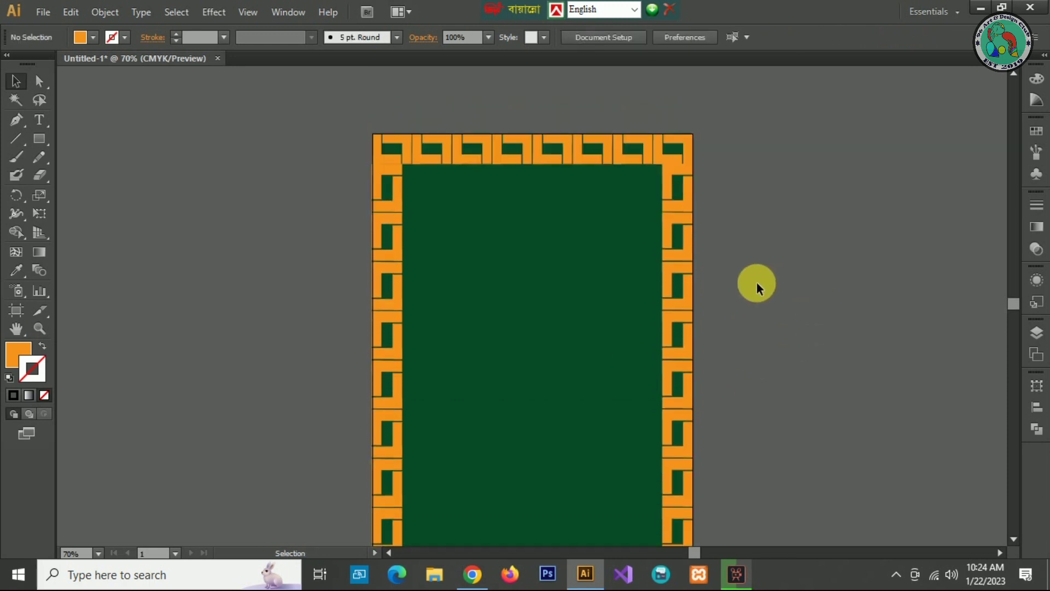
scroll(756, 281, "down", 2)
- Draw a spiral to the right of the artboard with no fill and a 5 pt orange stroke
left_click_drag(22, 137, 66, 174)
left_click_drag(821, 202, 791, 309)
left_click(125, 36)
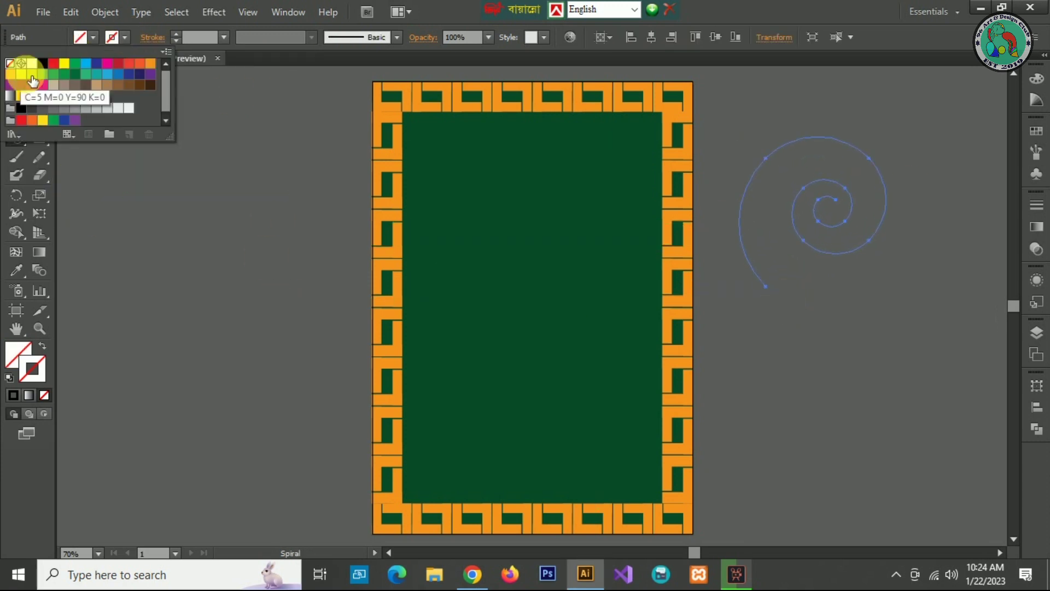
left_click(151, 62)
key("v")
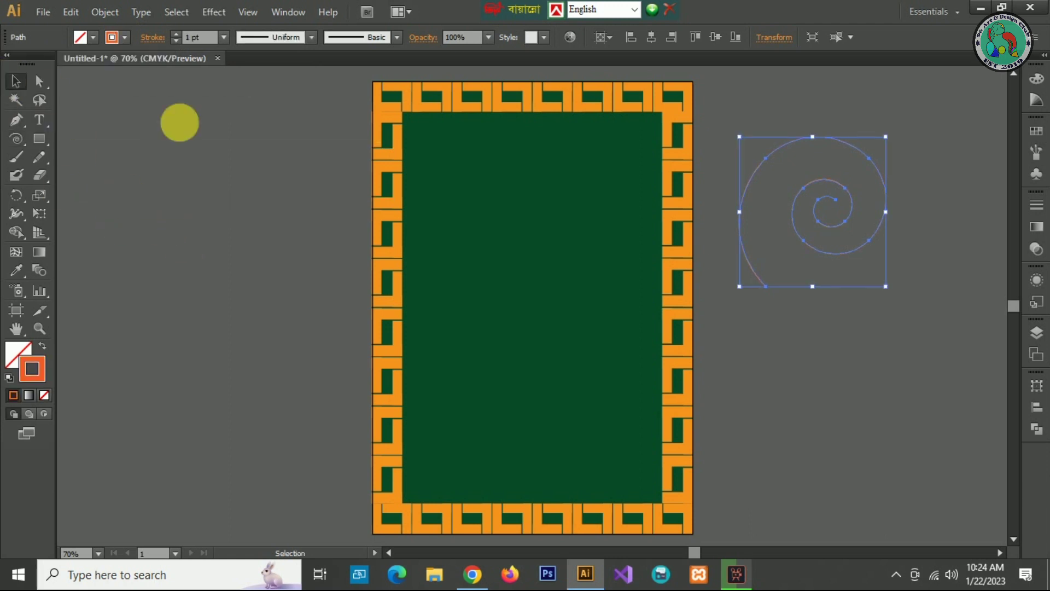
left_click(174, 36)
left_click(174, 36)
left_click(174, 36)
left_click(174, 36)
- Place the spiral in the upper left of the green panel and a rotated copy beside it on the right
left_click(875, 298)
mouse_move(841, 278)
left_mouse_down()
mouse_move(836, 302)
mouse_move(551, 269)
mouse_move(580, 317)
mouse_move(595, 298)
mouse_move(601, 251)
left_mouse_up()
left_click_drag(506, 213, 470, 178)
left_click_drag(487, 228, 656, 247)
left_click_drag(607, 282, 618, 251)
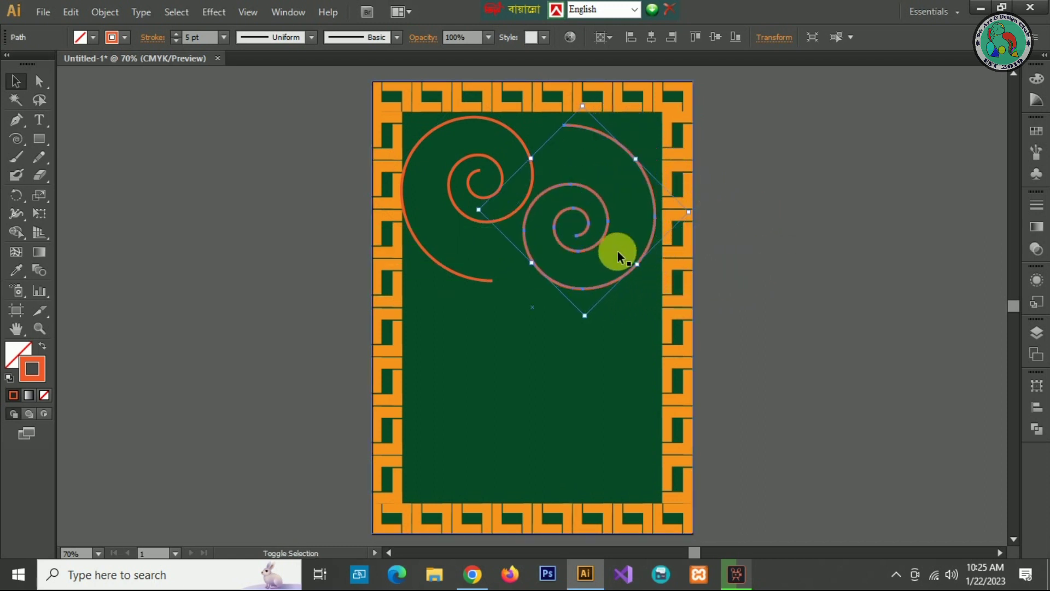
left_click(530, 185)
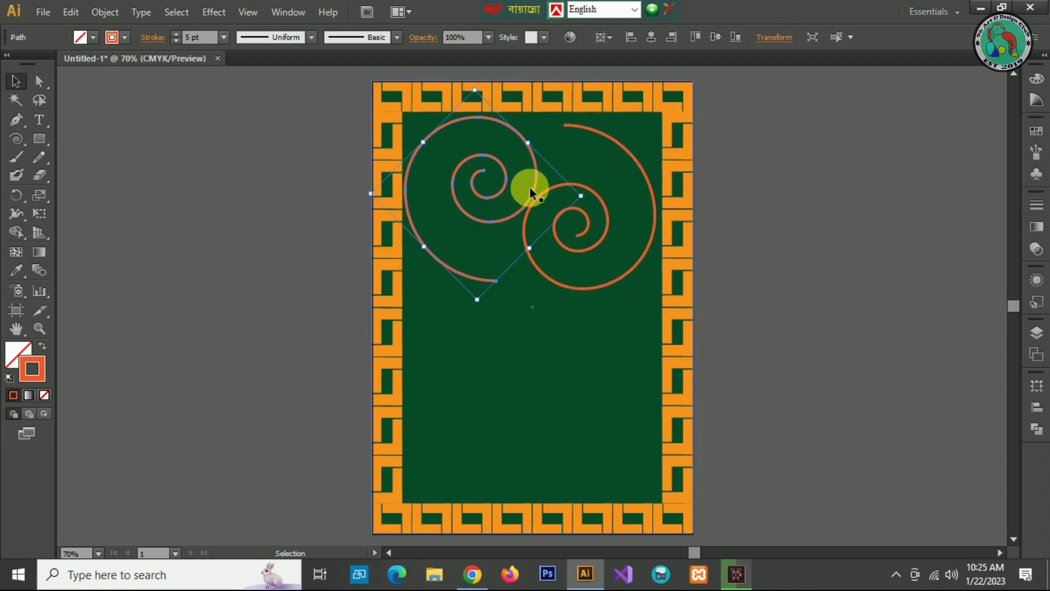
- Copy the pair of spirals into the lower half of the green panel and nudge the copy down
left_click(544, 194)
left_click(536, 178, "shift")
left_click_drag(537, 177, 536, 355)
left_click_drag(664, 474, 465, 316)
key("Down")
key("Down")
key("Down")
key("Down")
key("Down")
key("Down")
key("Down")
key("Down")
key("Down")
key("Down")
- Stretch the spirals vertically to fill the green panel and shift the upper pair slightly down
left_click_drag(532, 332, 534, 307)
left_click(655, 435)
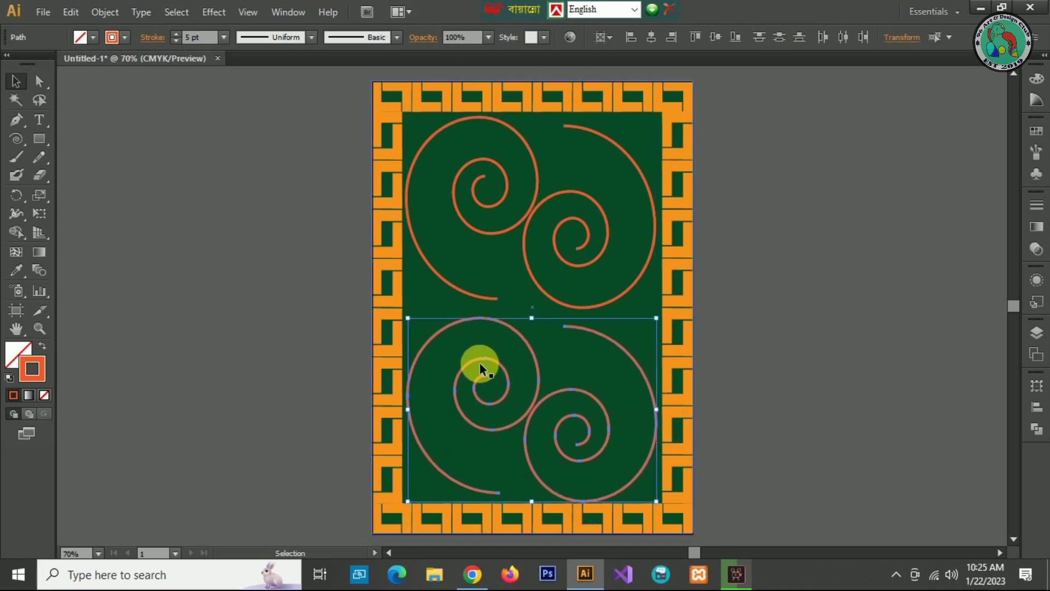
left_click(935, 317)
left_click(616, 301)
key("shift+Down")
left_click(828, 383)
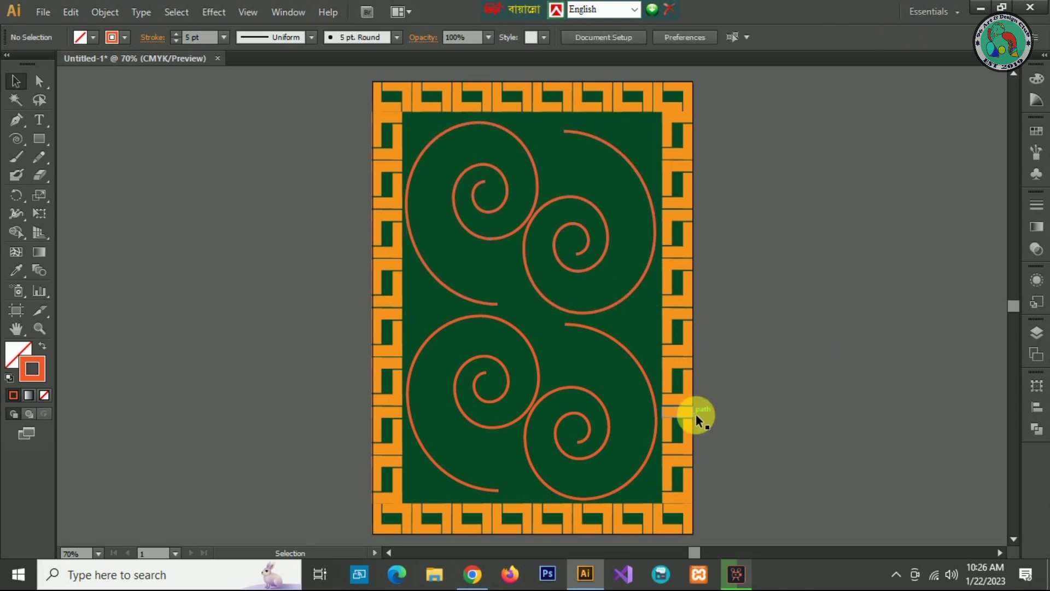
- Open the image file "Indian-Bride-Feature-Image copy.PNG" from the computer's drives
left_click(54, 14)
left_click(57, 60)
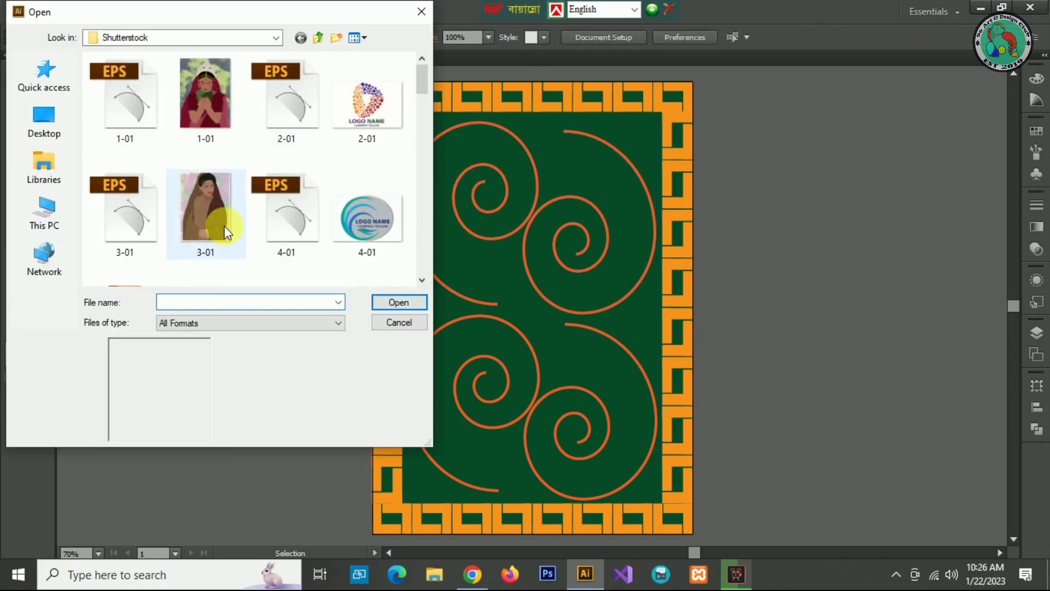
left_click(45, 213)
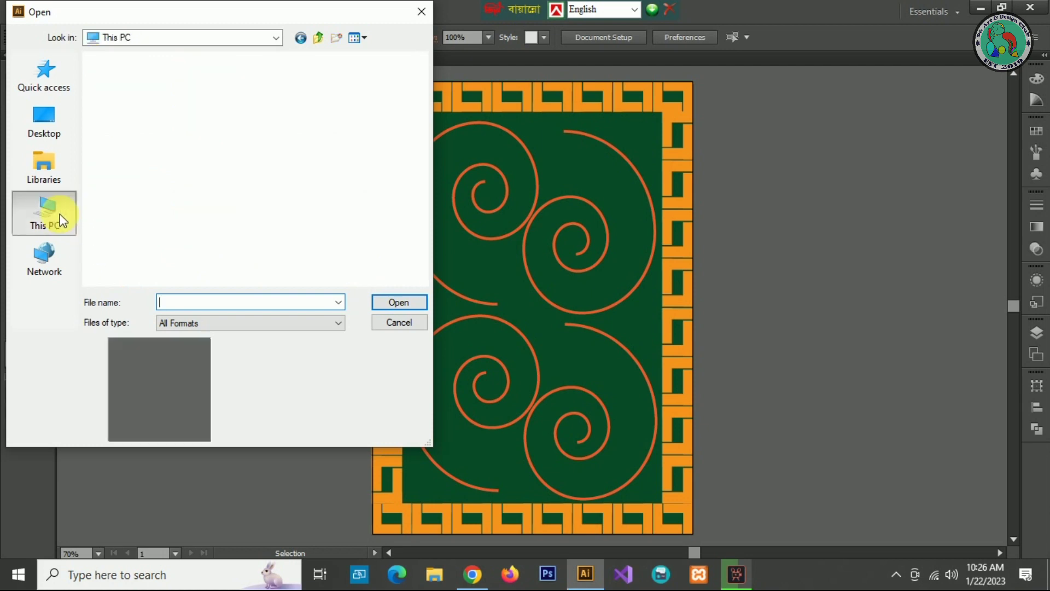
scroll(199, 221, "down", 1)
double_click(206, 236)
double_click(209, 236)
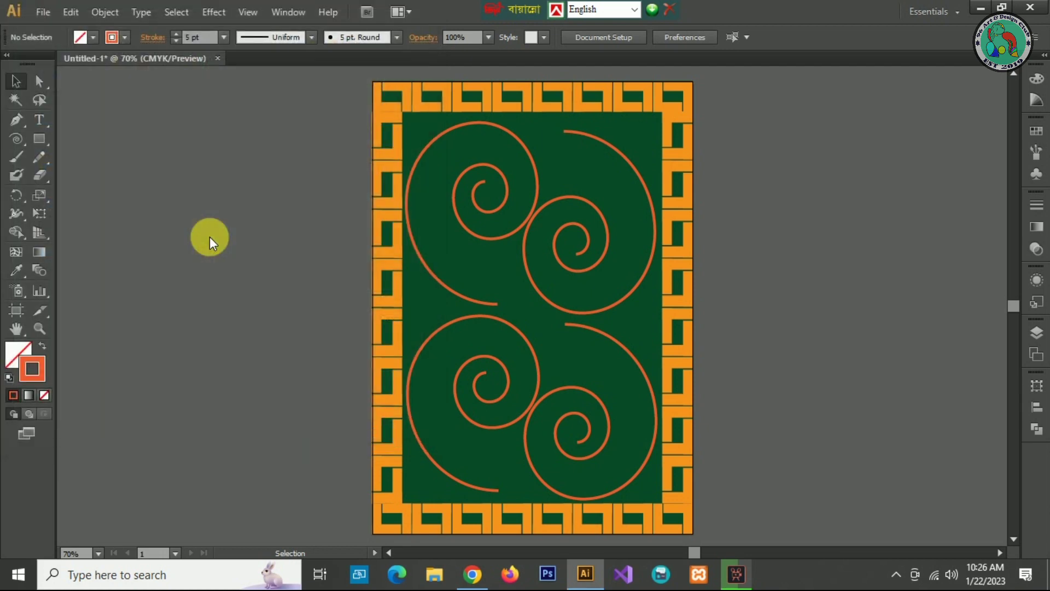
- Scale the bride image down to fit over the poster in Untitled-1 and centre it horizontally on the artboard
left_click_drag(430, 158, 650, 272)
key("ctrl+minus")
key("ctrl+minus")
key("ctrl+minus")
left_click_drag(690, 477, 607, 352)
left_click(730, 36)
left_click(792, 36)
left_click_drag(474, 219, 453, 199)
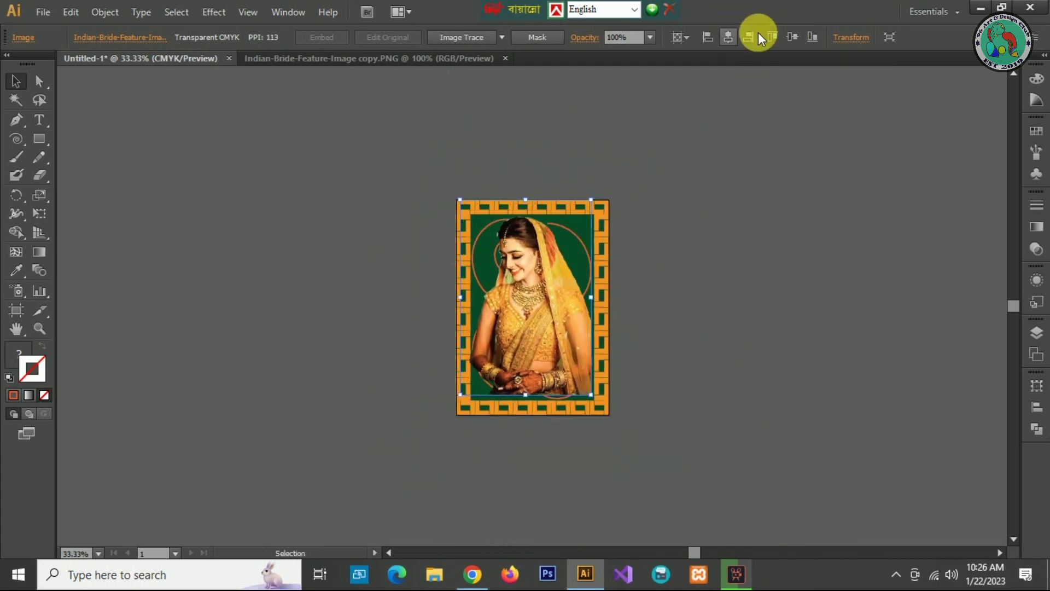
left_click(728, 36)
- Move the bride image off the artboard to the left and group the border, spirals and green background
left_click(1038, 335)
left_click(883, 341)
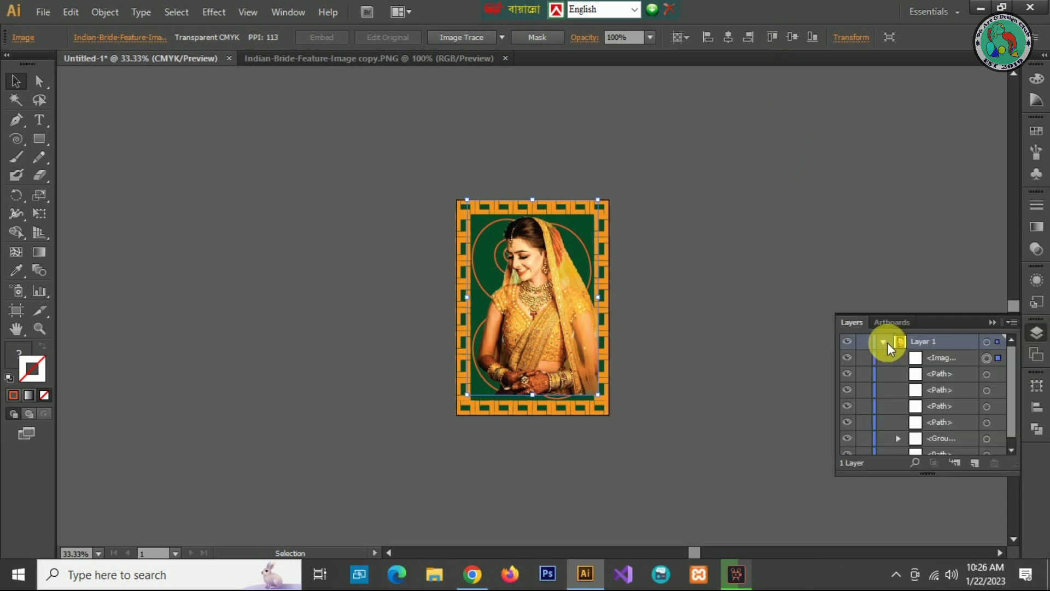
left_click_drag(600, 284, 358, 288)
left_click_drag(618, 425, 617, 424)
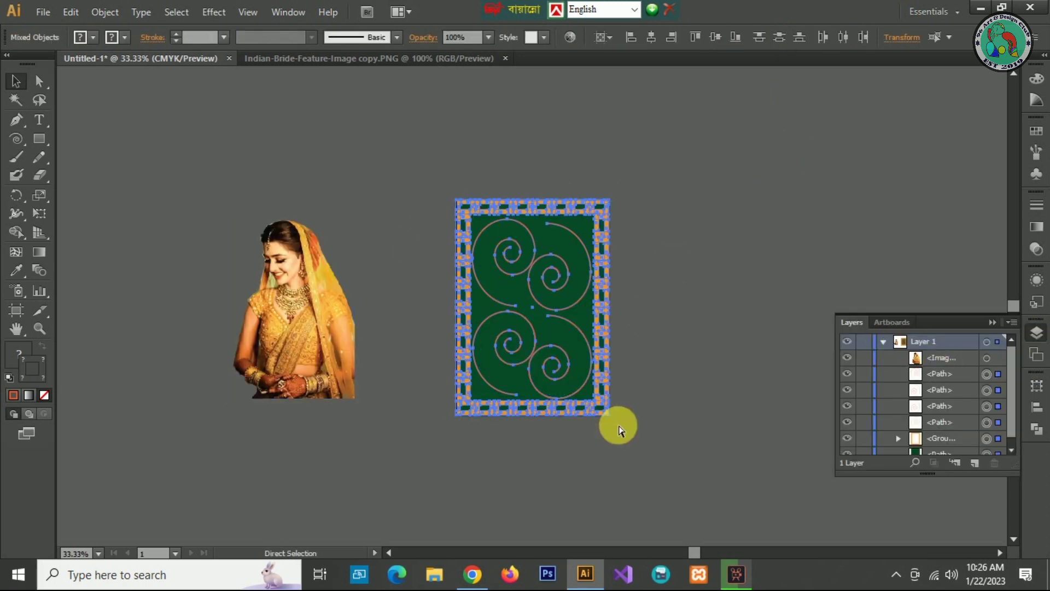
key("ctrl+g")
- Put the bride image back over the poster, stacked above the grouped background, and enlarge it to nearly fill the artboard
left_click_drag(953, 362, 959, 380)
left_click_drag(299, 320, 516, 323)
left_click_drag(943, 374, 966, 352)
left_click_drag(484, 330, 490, 323)
left_click_drag(559, 365, 604, 408)
left_click_drag(460, 193, 447, 185)
left_click(727, 37)
left_click(792, 36)
key("ctrl+z")
key("ctrl+z")
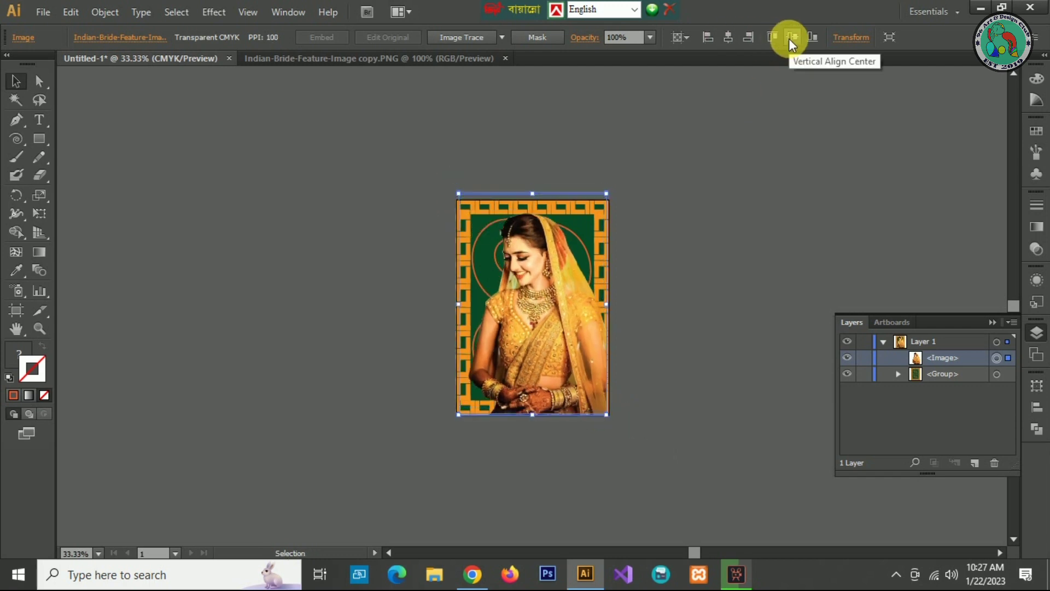
- Trace the bride image with the 16 Colors preset and move the tracing to the right of the artboard
left_click(502, 37)
left_click(552, 126)
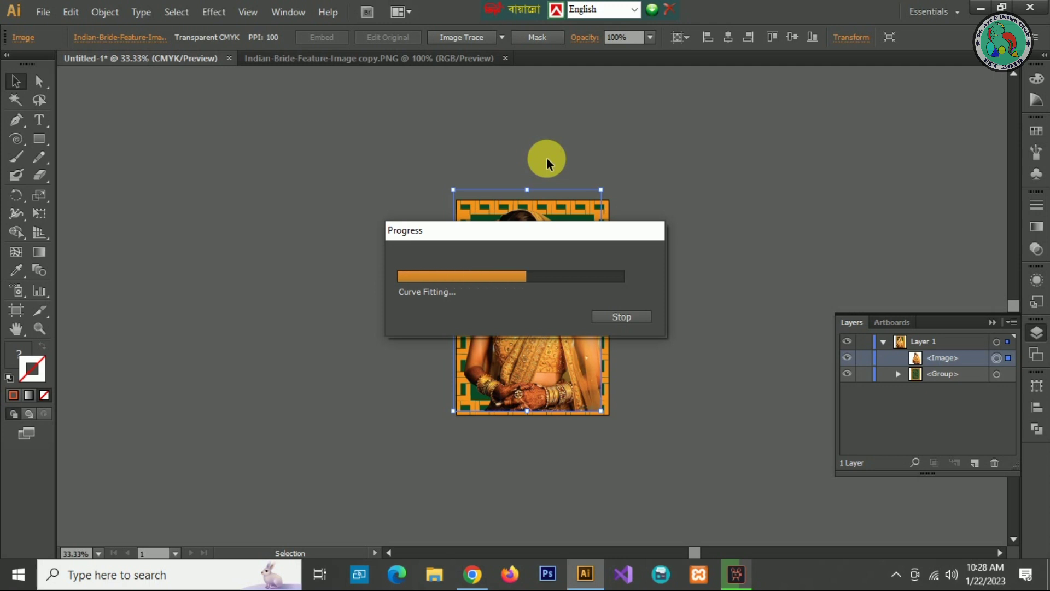
left_click(990, 323)
left_click_drag(582, 238, 786, 236)
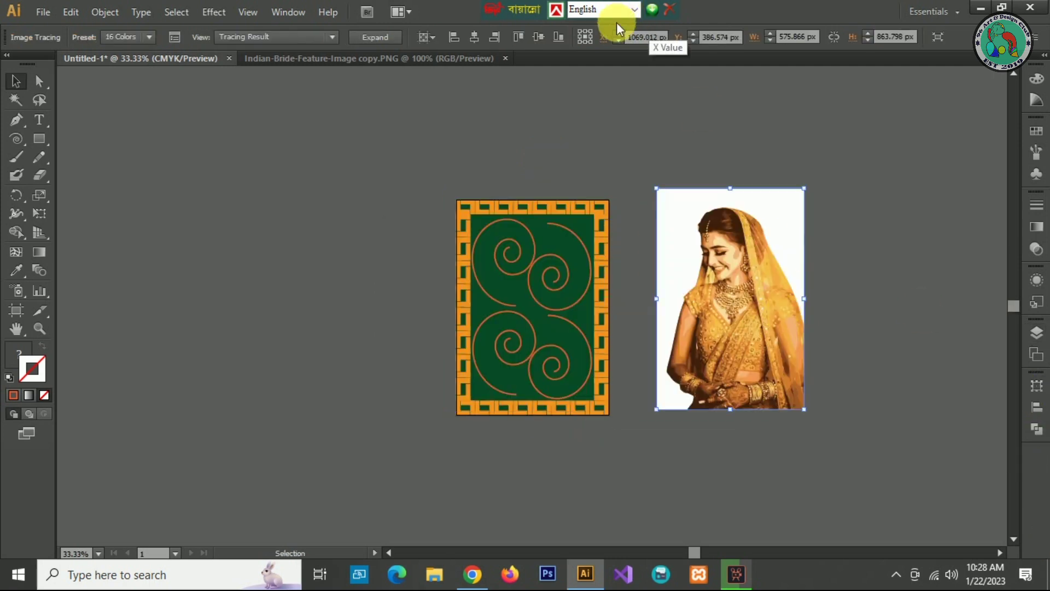
- Expand the bride tracing into paths, ungroup it and delete its white background
left_click(378, 37)
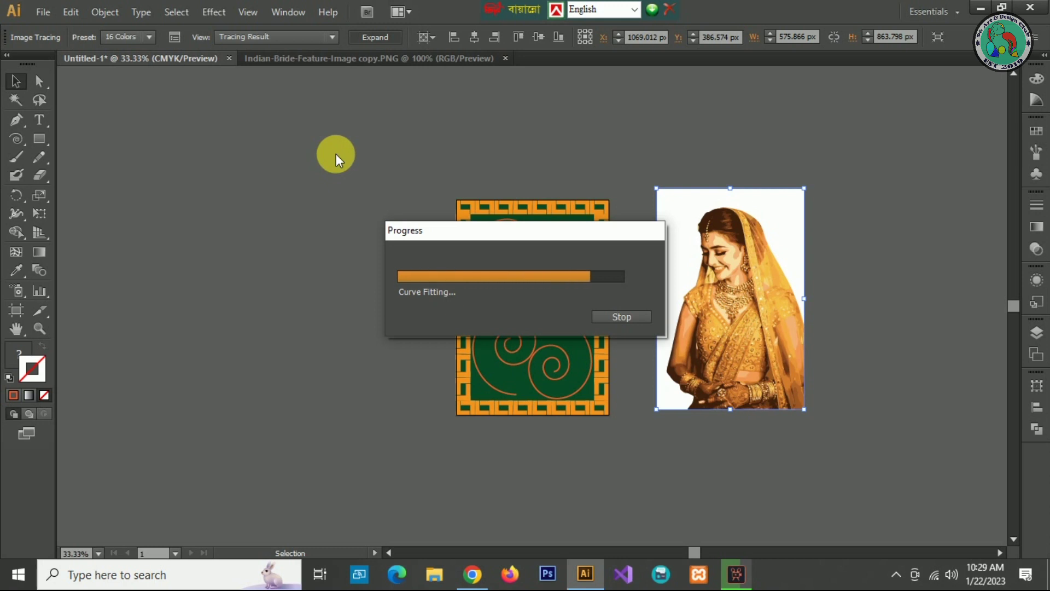
left_click(375, 37)
right_click(799, 236)
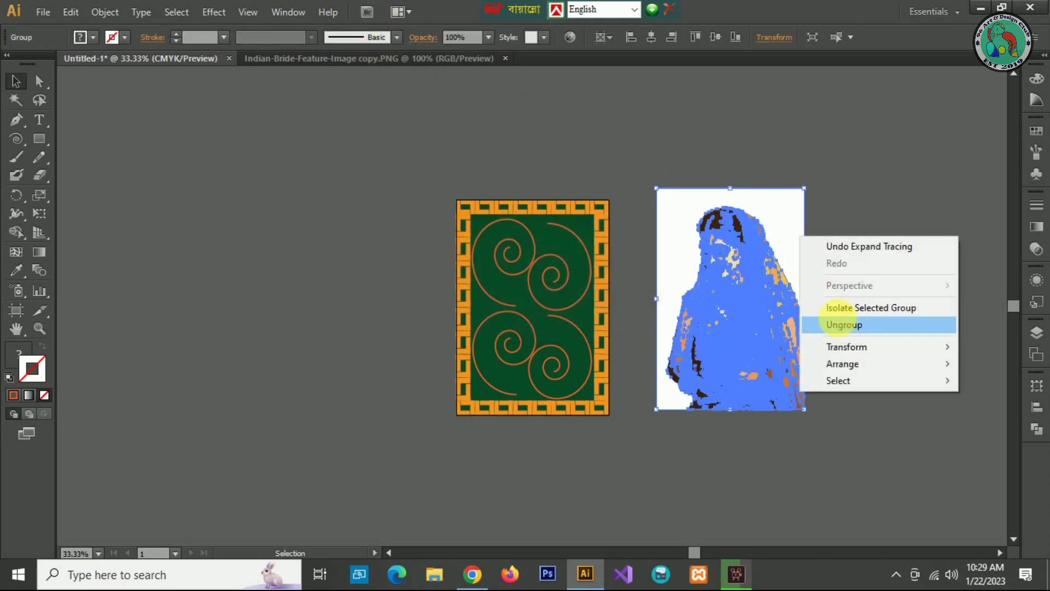
left_click(836, 324)
left_click(782, 216)
key("Delete")
- Group the traced bride's pieces and centre the figure horizontally on the artboard
left_click_drag(665, 184, 804, 451)
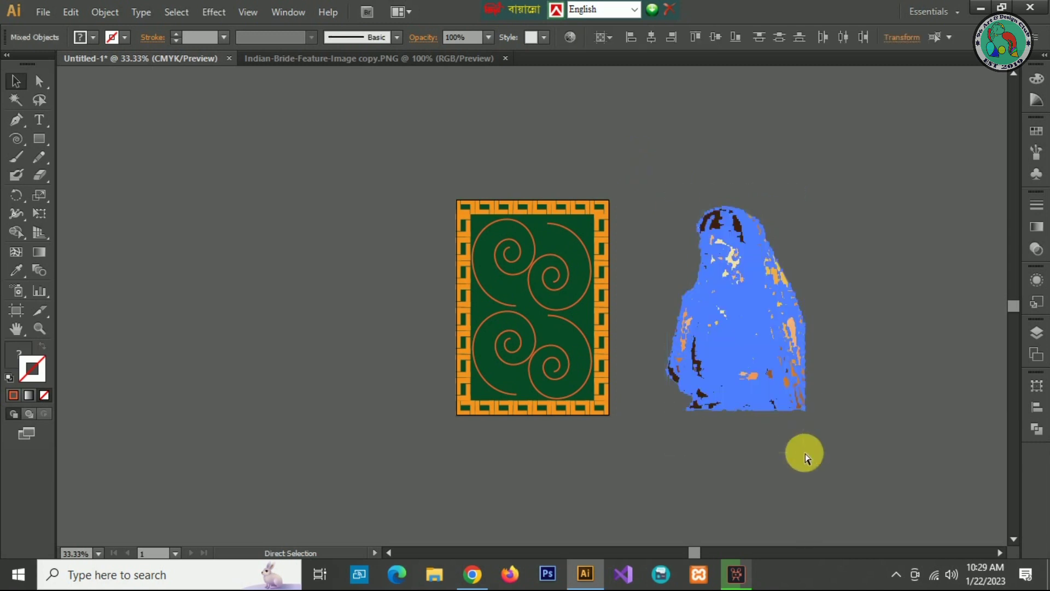
left_click(654, 38)
left_click(775, 301)
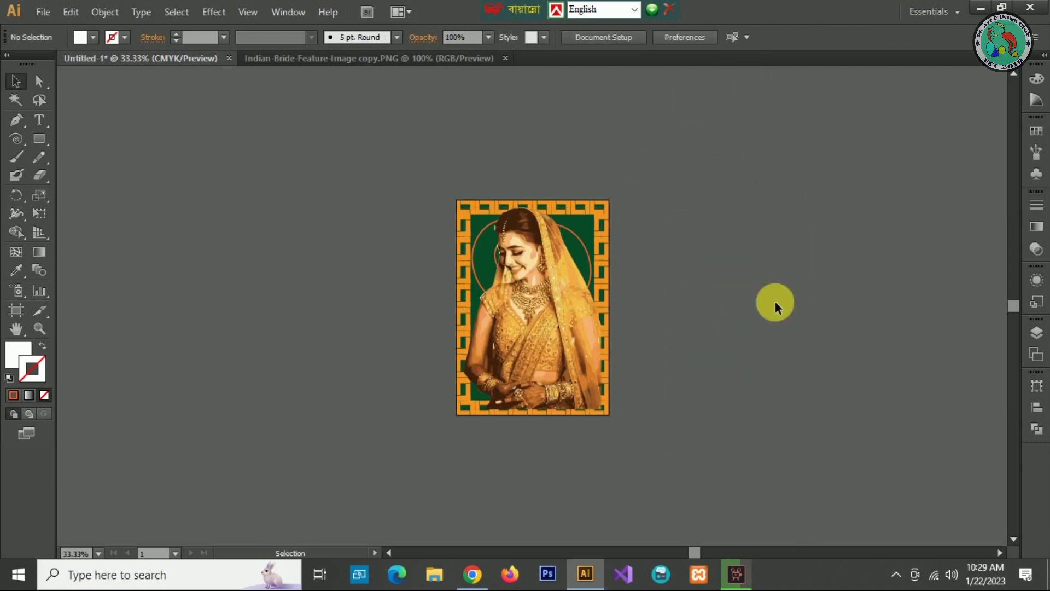
- Select the traced bride together with the grouped poster background
left_click_drag(681, 257, 451, 427)
key("ctrl+equal")
key("ctrl+equal")
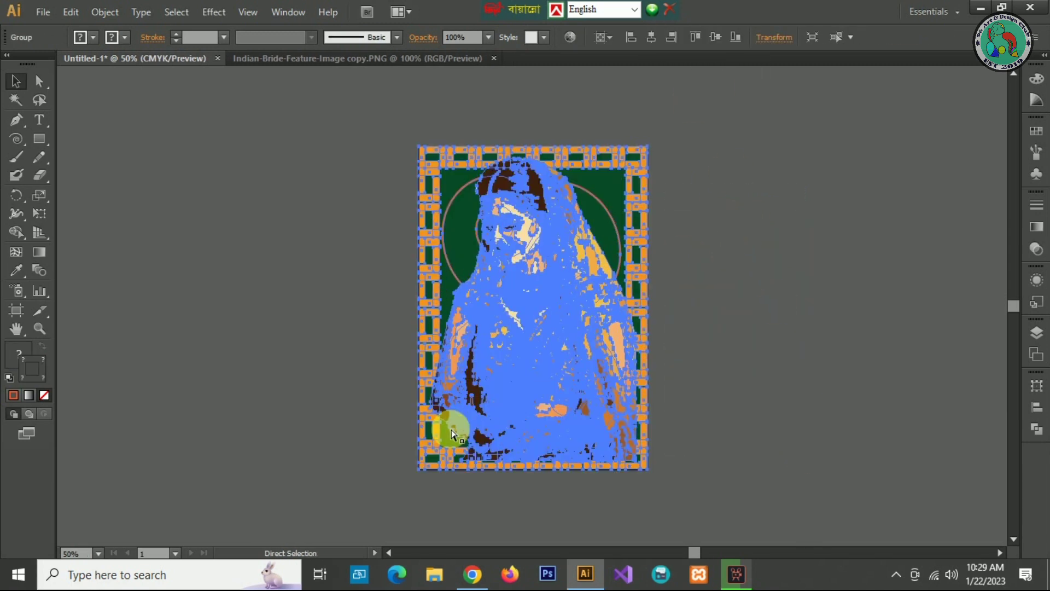